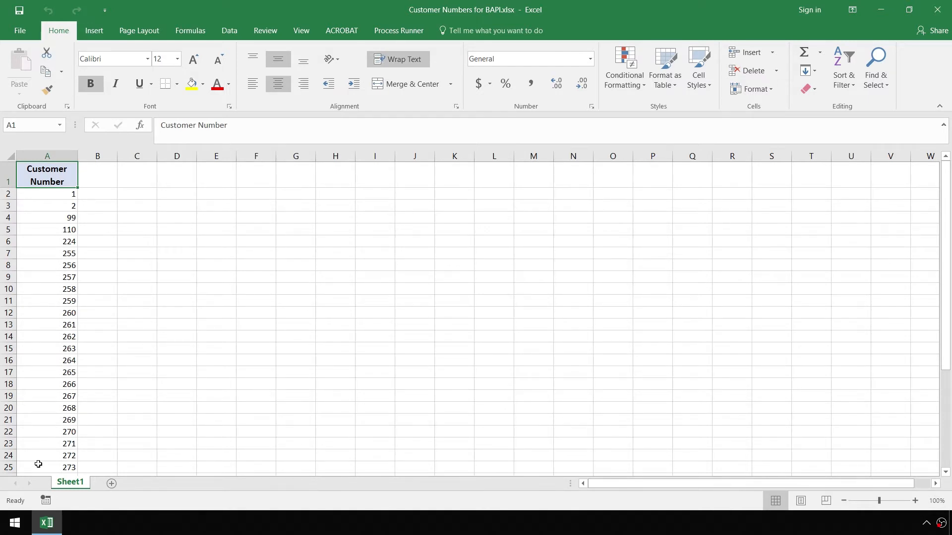
# - Minimize the Customer Numbers for BAPI.xlsx workbook so the desktop is visible
pyautogui.click(47, 523)
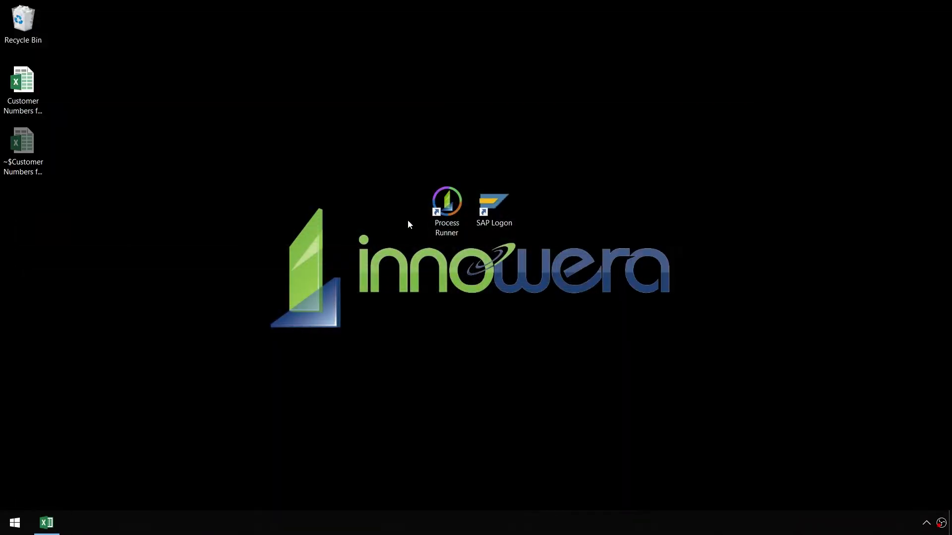
# - Launch Process Runner from the desktop and begin a New RFM/BAPI process
pyautogui.doubleClick(436, 199)
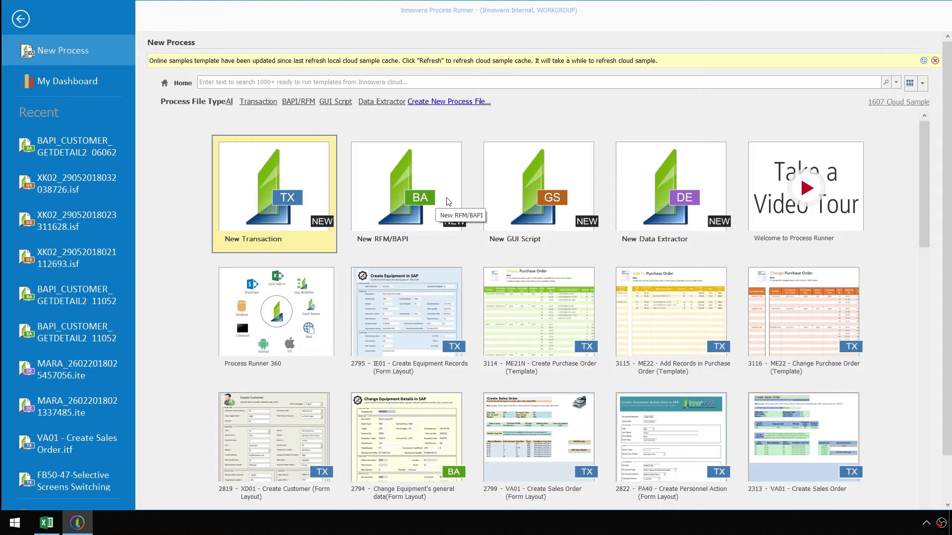
pyautogui.click(409, 197)
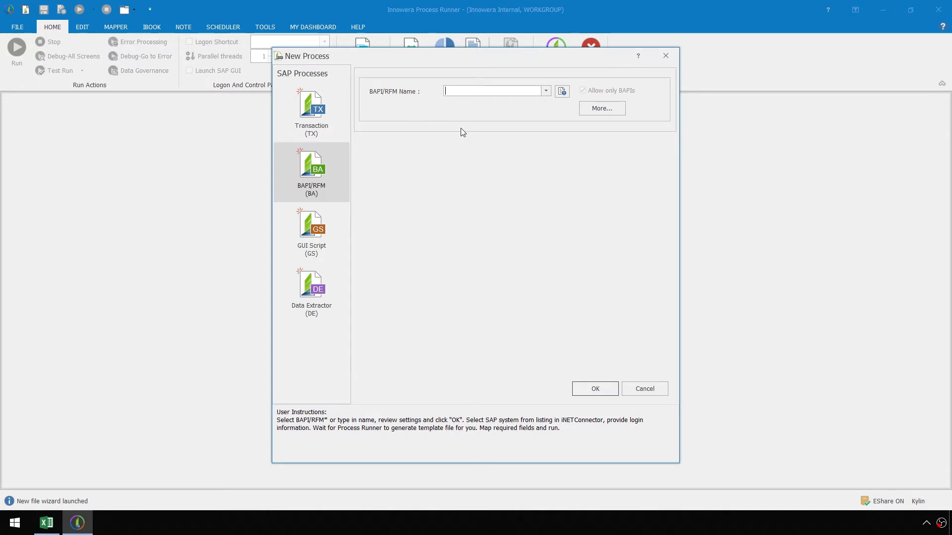
# - Enter BAPI_CUSTOMER_GETDETAIL2 as the BAPI/RFM name, choosing it from the match list
pyautogui.write('BAPI')
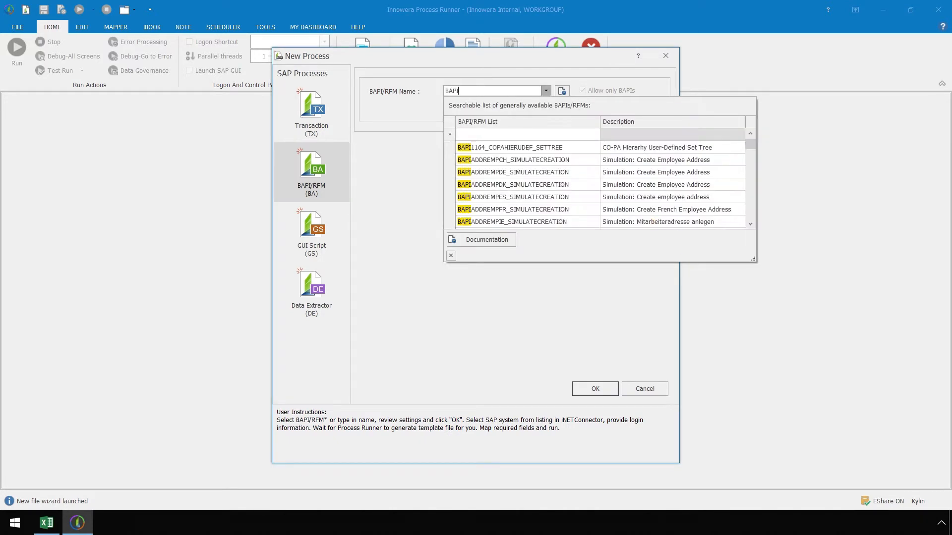
pyautogui.write('_CUSTOMER')
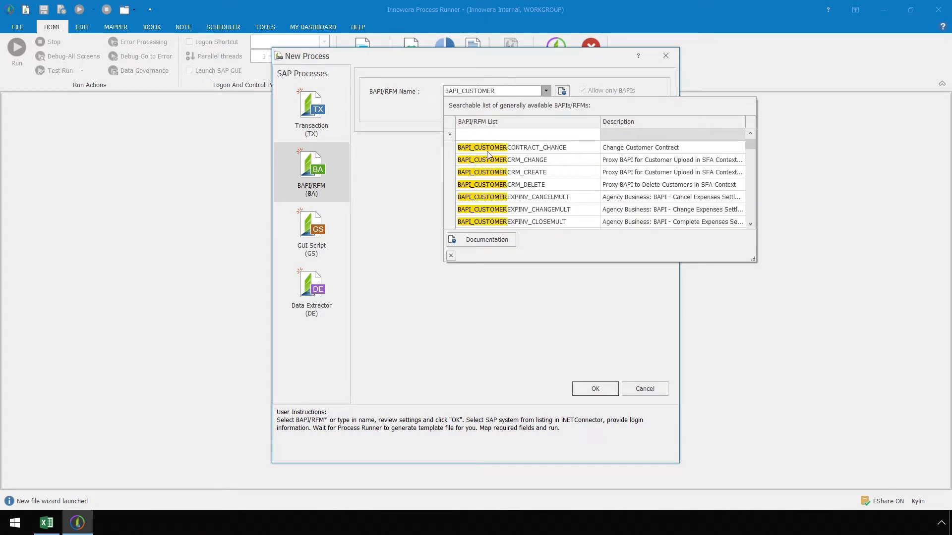
pyautogui.moveTo(749, 144); pyautogui.dragTo(751, 217)
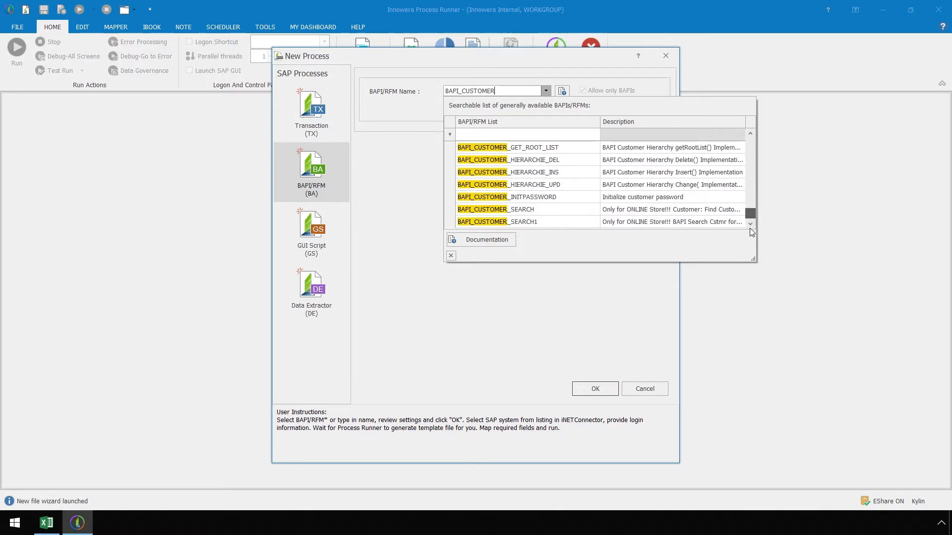
pyautogui.moveTo(747, 213); pyautogui.dragTo(747, 145)
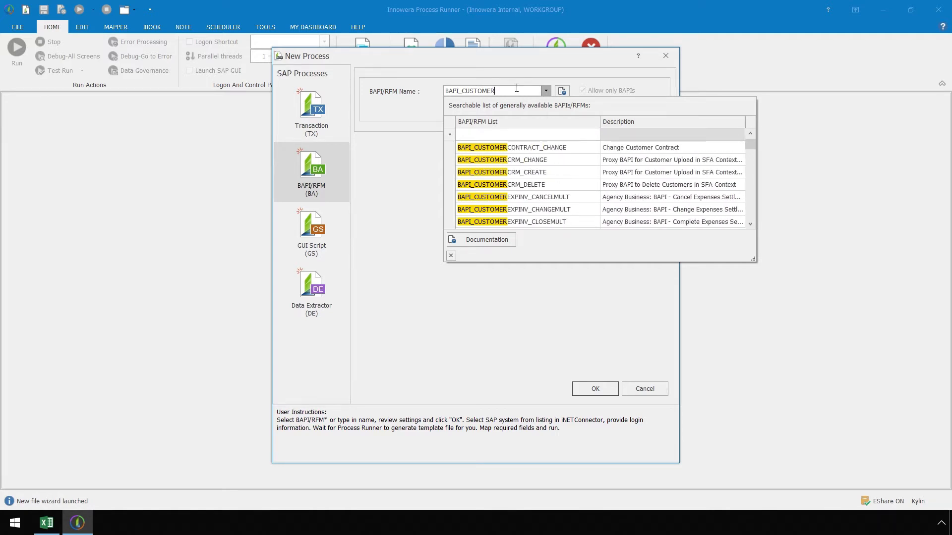
pyautogui.write('_GET')
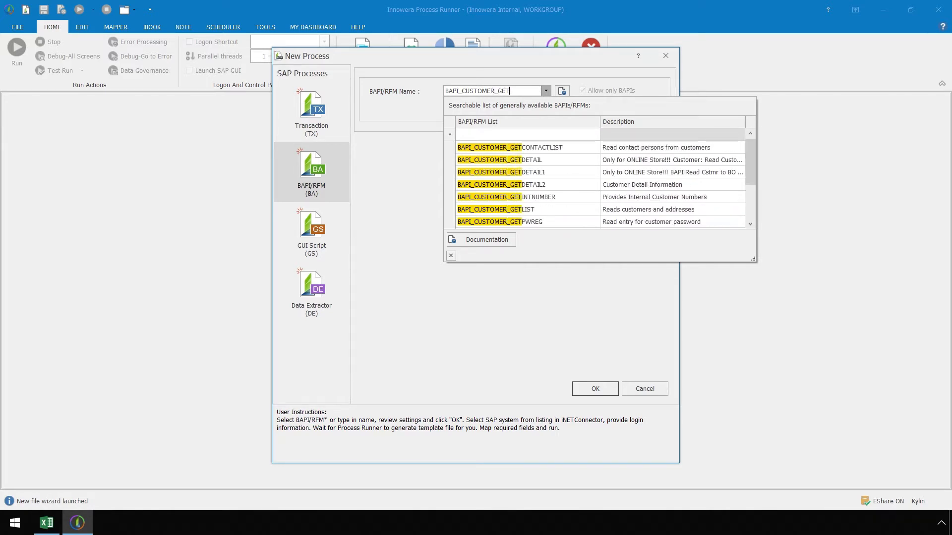
pyautogui.write('DETAIL2')
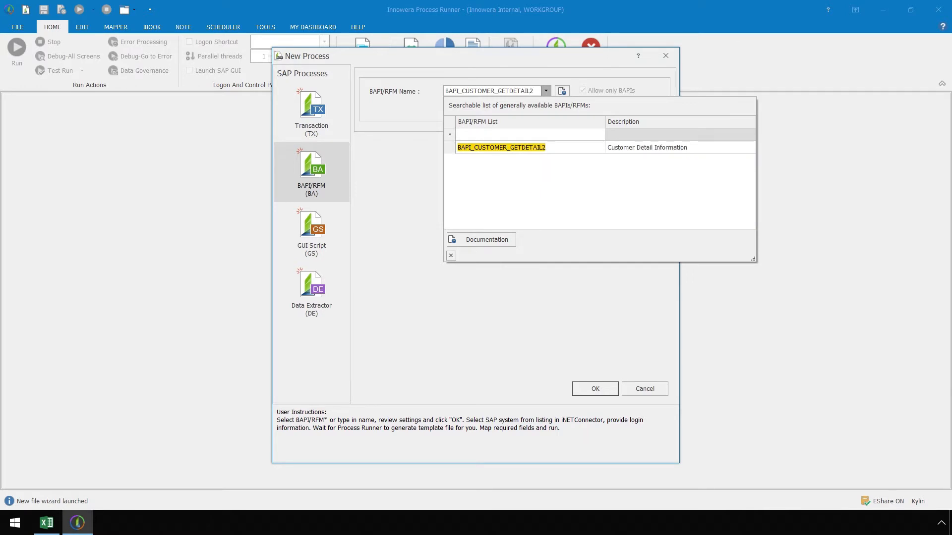
pyautogui.click(520, 149)
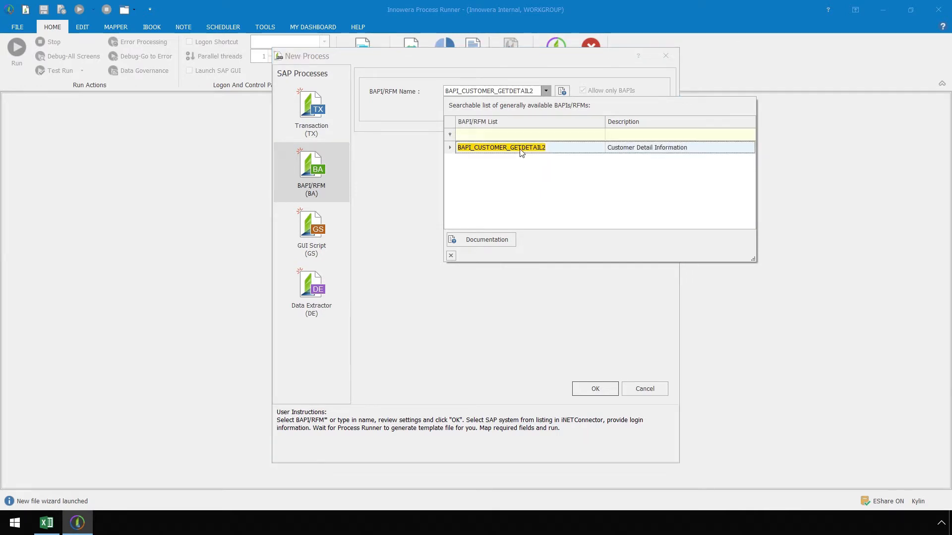
pyautogui.click(522, 150)
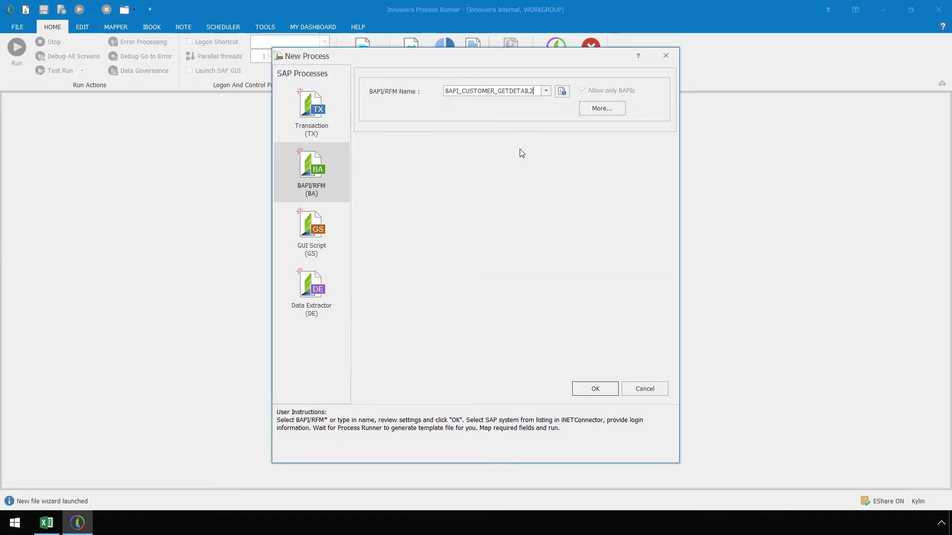
# - Uncheck Automap return fields under More... > Advanced Record Options and confirm
pyautogui.click(596, 110)
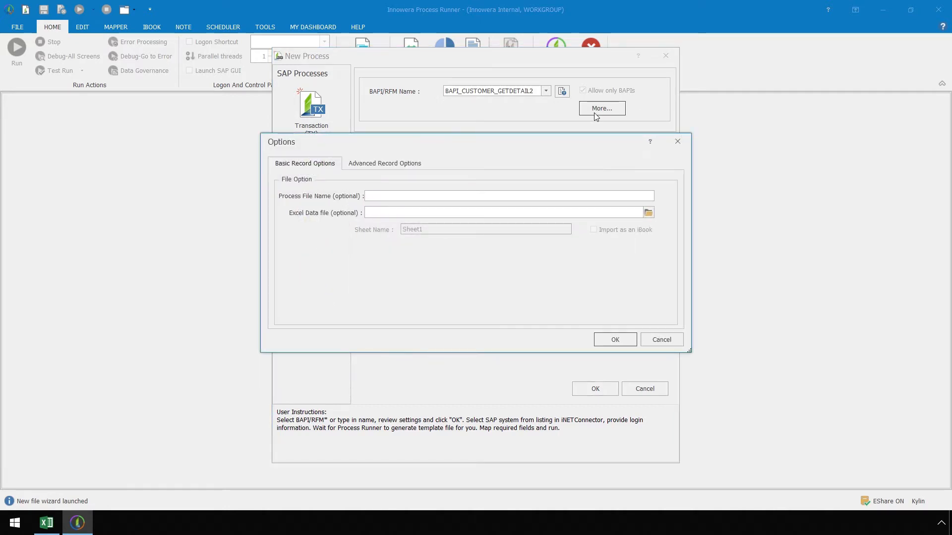
pyautogui.click(421, 167)
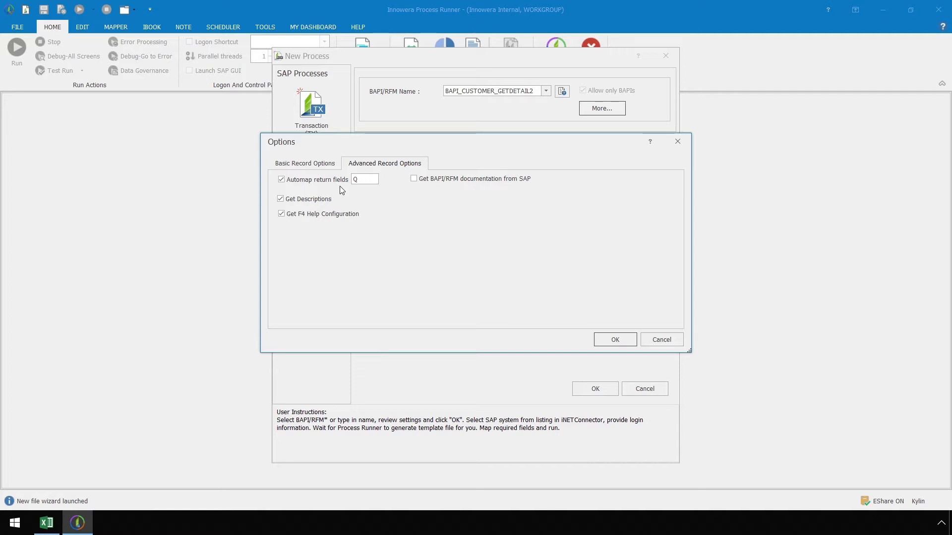
pyautogui.click(371, 180)
pyautogui.click(283, 180)
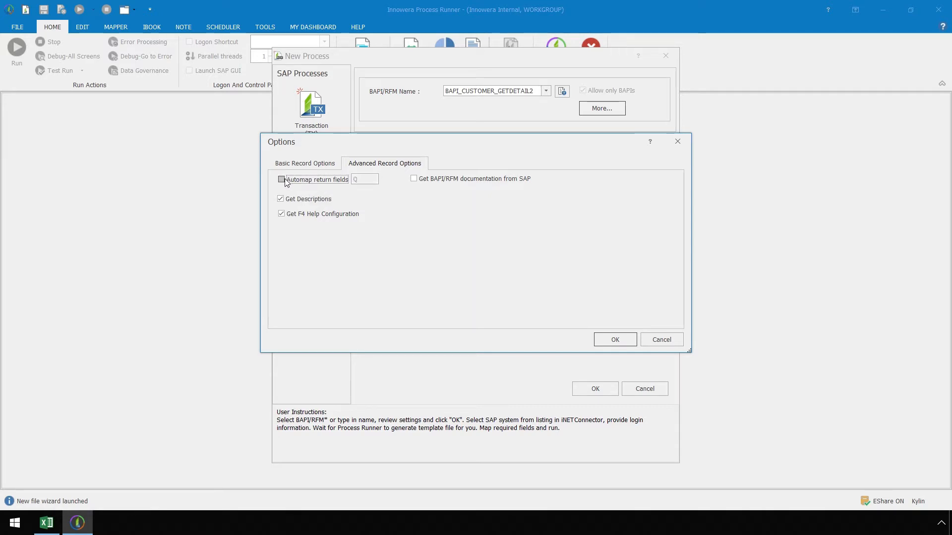
pyautogui.click(607, 339)
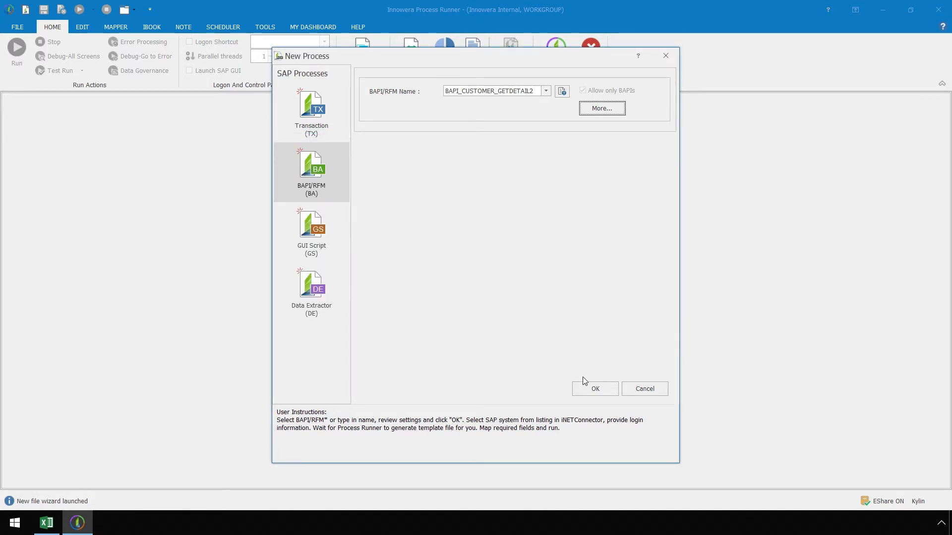
# - Confirm the new process and log on to SAP system DAL 10.51 with the account password
pyautogui.click(583, 389)
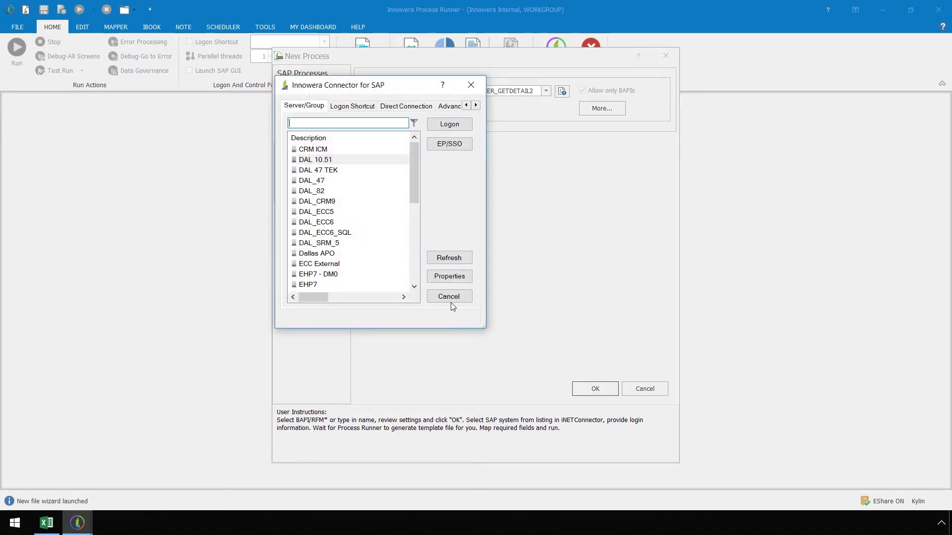
pyautogui.doubleClick(349, 160)
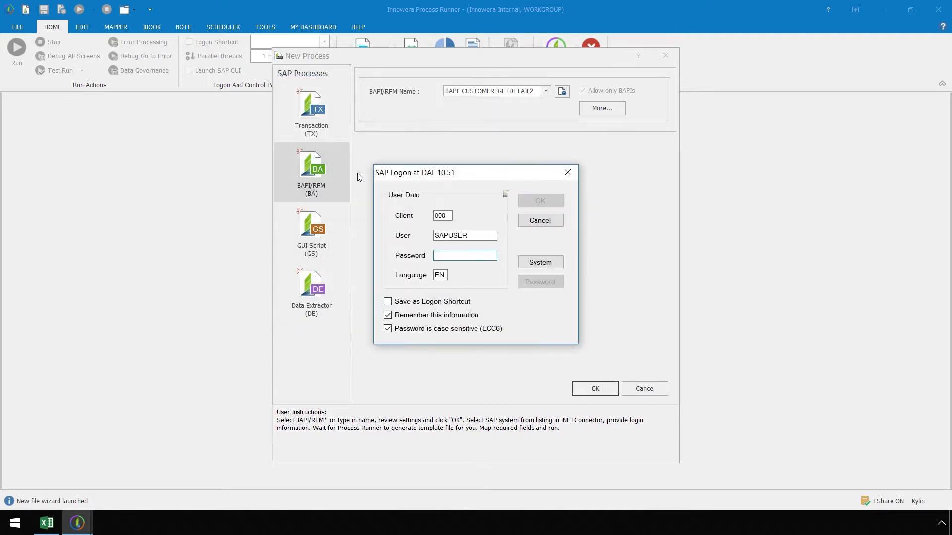
pyautogui.write('******')
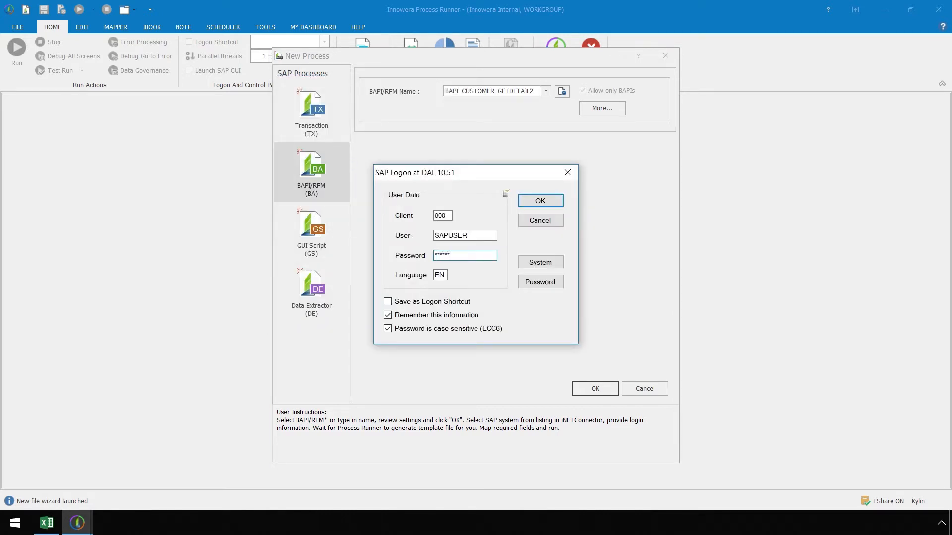
pyautogui.click(527, 200)
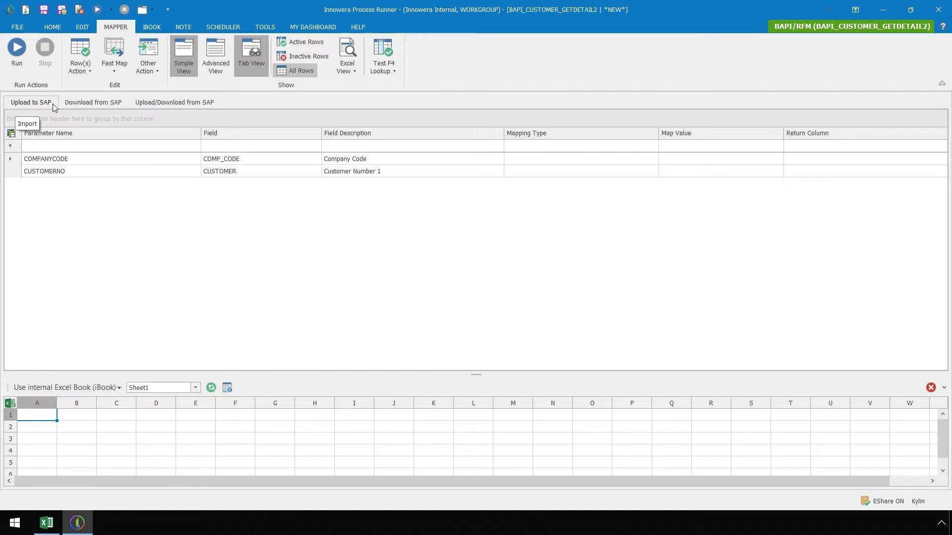
# - Review the mapper tabs, settle on Upload to SAP, and open the Excel data-source dropdown
pyautogui.click(120, 106)
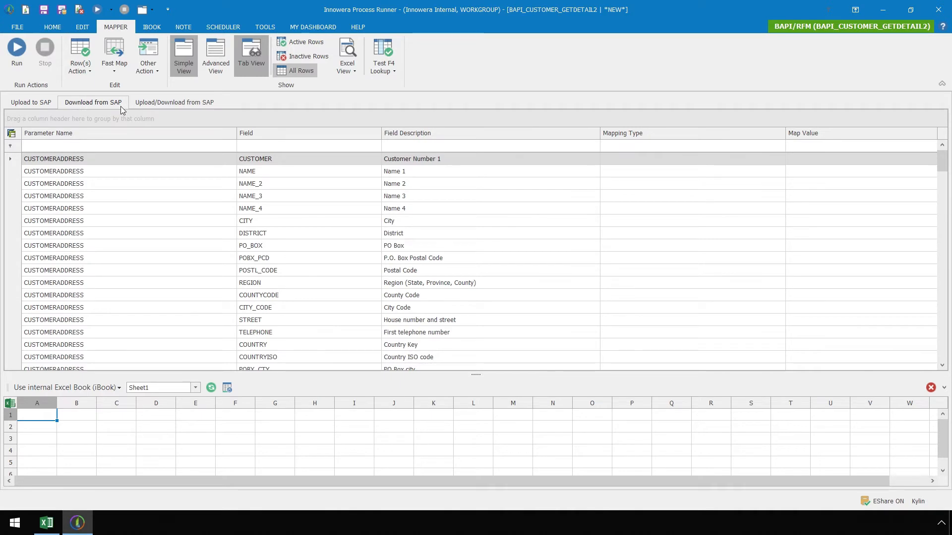
pyautogui.click(214, 104)
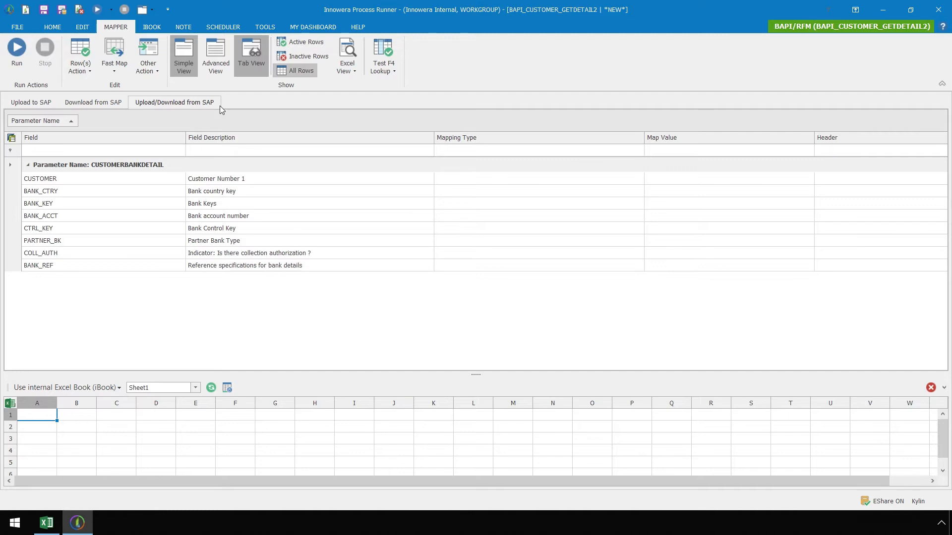
pyautogui.click(47, 102)
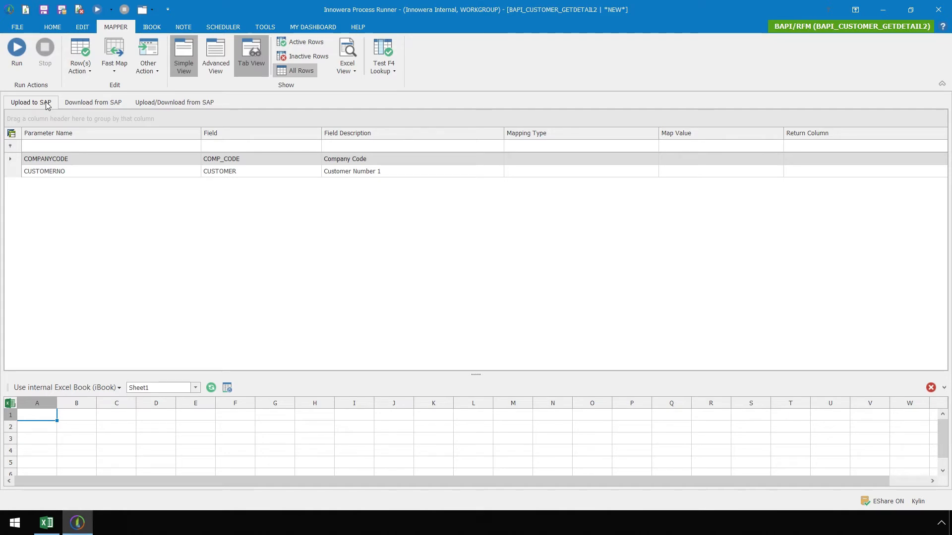
pyautogui.click(114, 388)
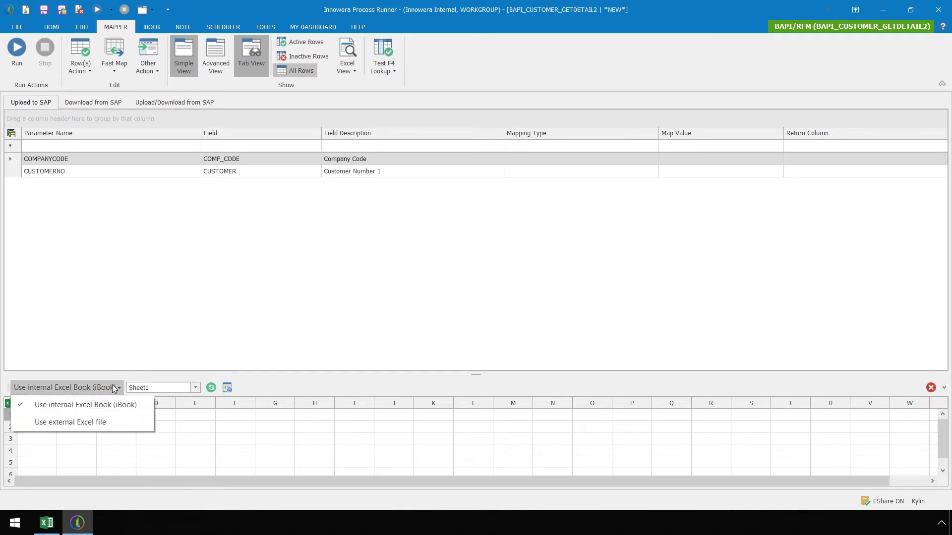
# - Use Customer Numbers for BAPI.xlsx from the Desktop as the external Excel file and show Advanced View
pyautogui.click(130, 422)
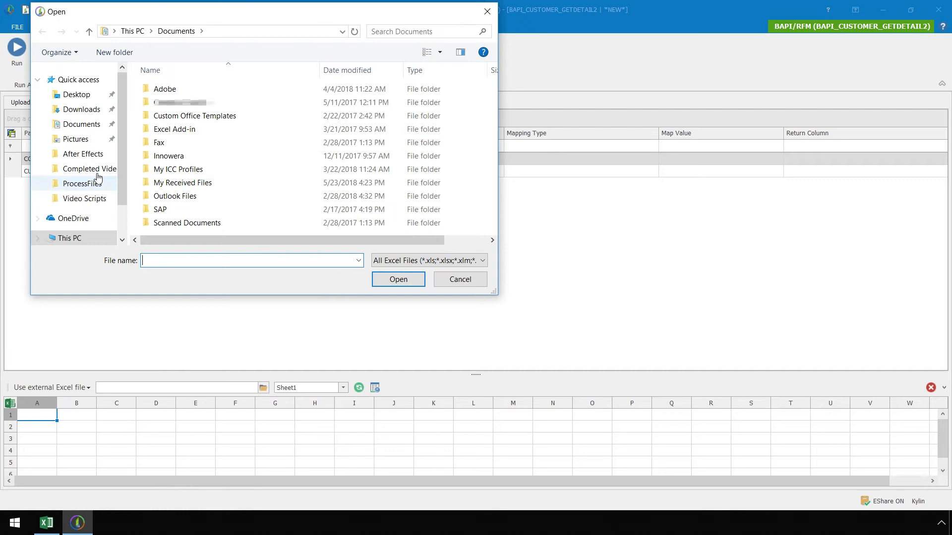
pyautogui.click(79, 95)
pyautogui.click(179, 94)
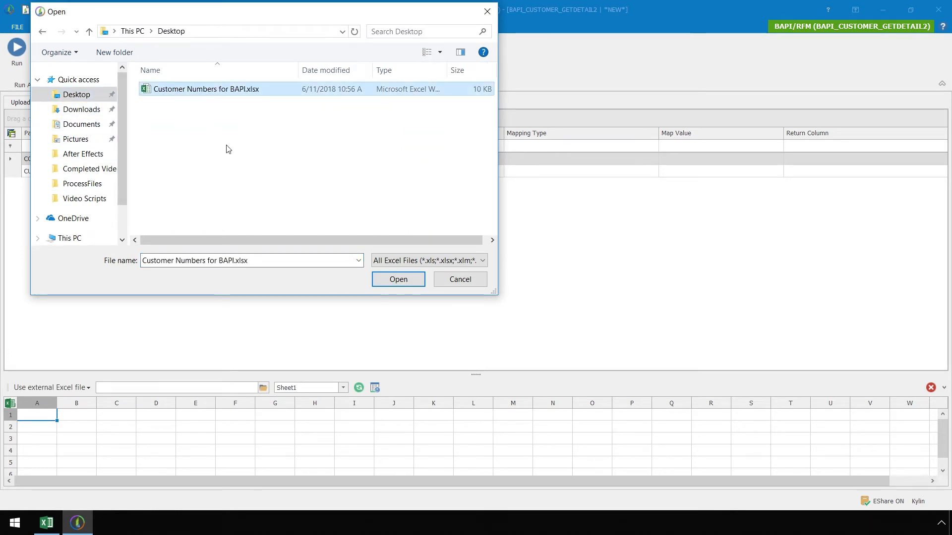
pyautogui.click(381, 282)
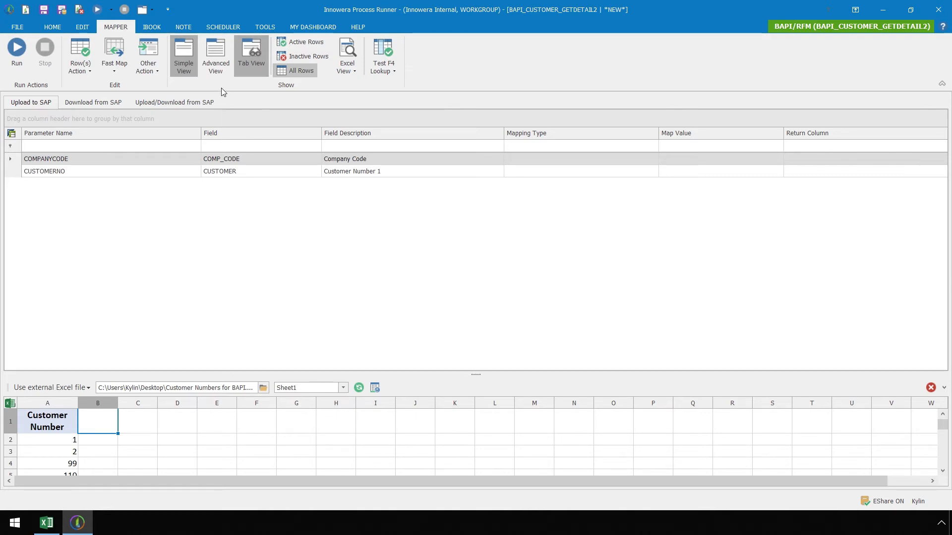
pyautogui.click(215, 70)
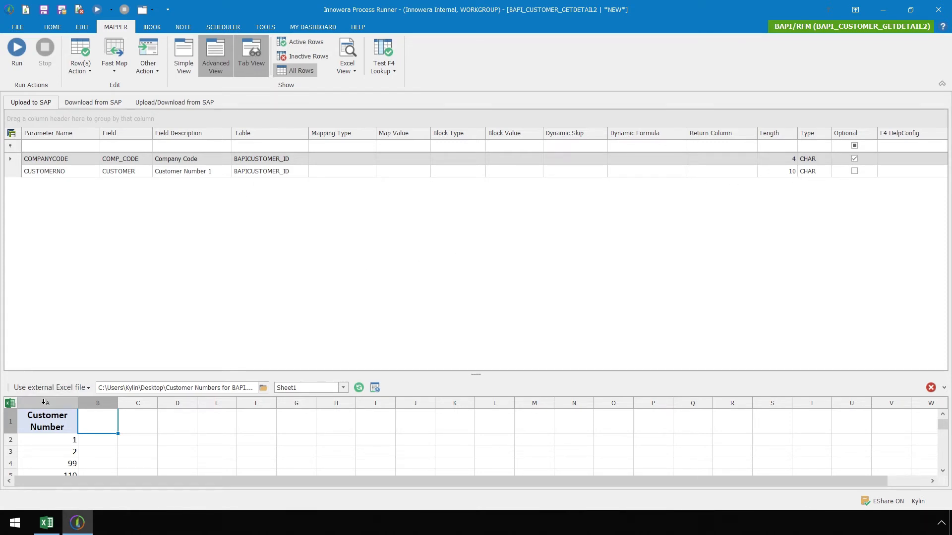
# - Map column A, Customer Number, onto the CUSTOMERNO parameter
pyautogui.moveTo(43, 402); pyautogui.dragTo(214, 175)
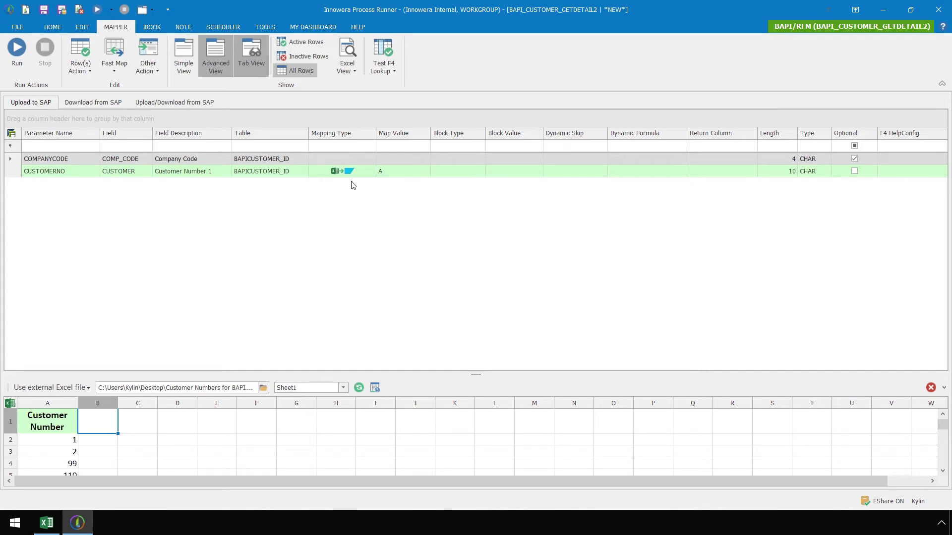
# - Apply A-Add Leading Zeros to CUSTOMERNO, then select CUSTOMER and NAME under Download from SAP
pyautogui.click(682, 175)
pyautogui.click(682, 173)
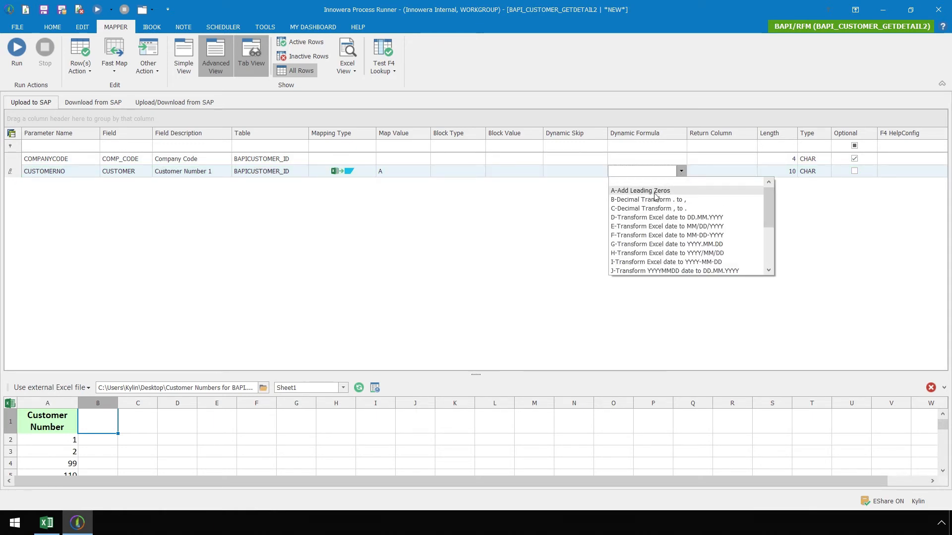
pyautogui.click(684, 192)
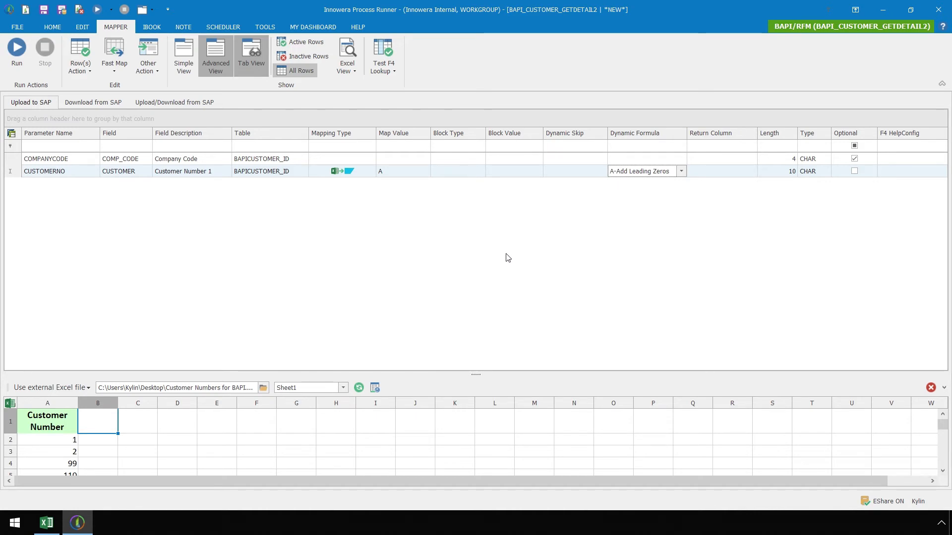
pyautogui.click(93, 104)
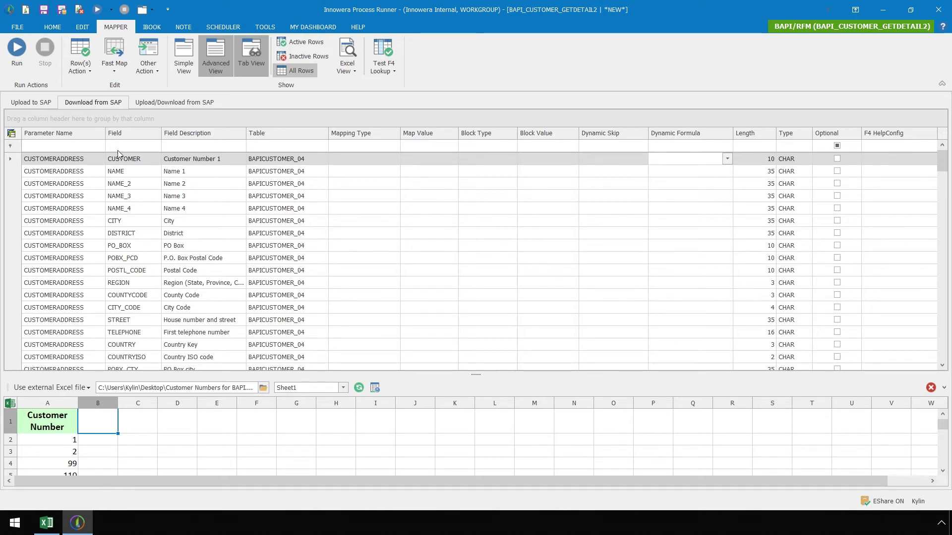
pyautogui.keyDown('shift'); pyautogui.click(121, 171); pyautogui.keyUp('shift')
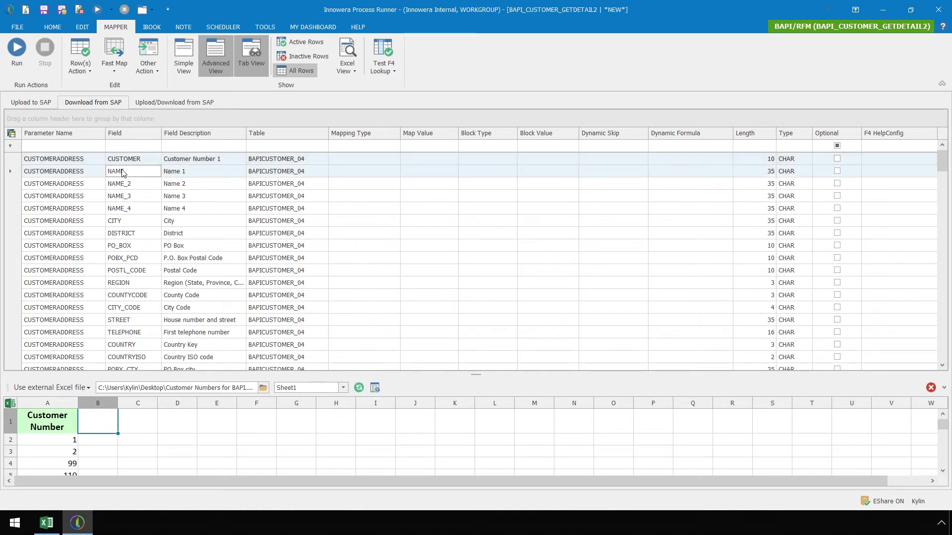
# - Add CITY, PO_BOX and COUNTYCODE to the selection and Fast Map them SAP To Excel
pyautogui.keyDown('ctrl'); pyautogui.click(141, 221); pyautogui.keyUp('ctrl')
pyautogui.keyDown('ctrl'); pyautogui.click(145, 247); pyautogui.keyUp('ctrl')
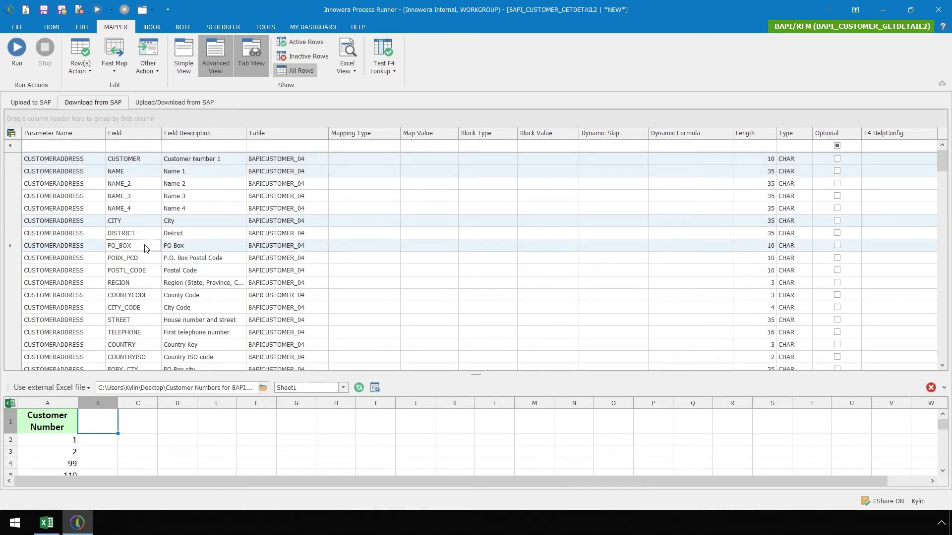
pyautogui.keyDown('ctrl'); pyautogui.click(145, 296); pyautogui.keyUp('ctrl')
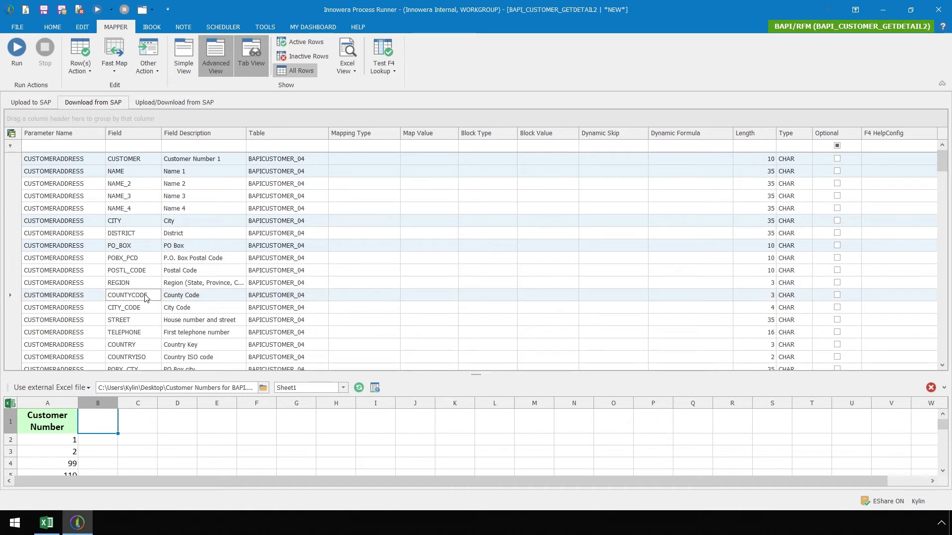
pyautogui.rightClick(101, 298)
pyautogui.moveTo(108, 320)
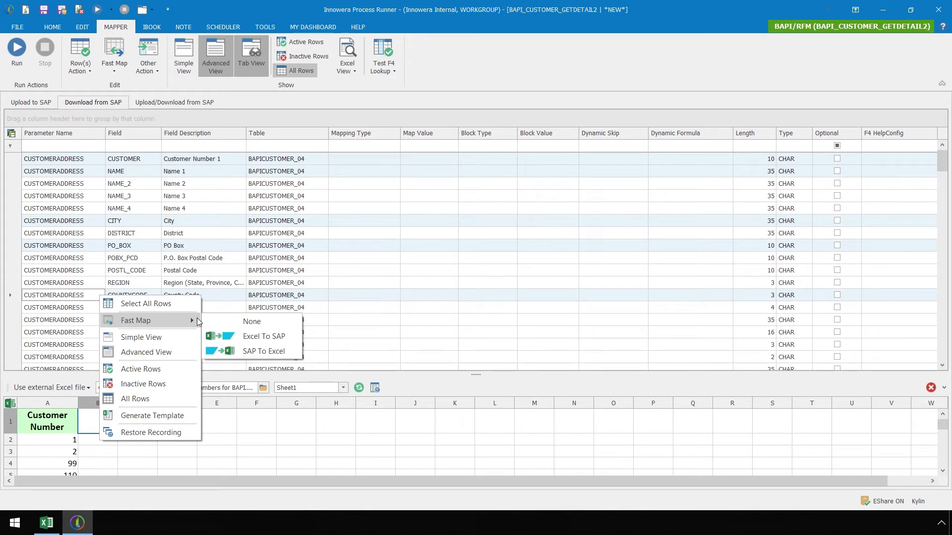
pyautogui.click(218, 352)
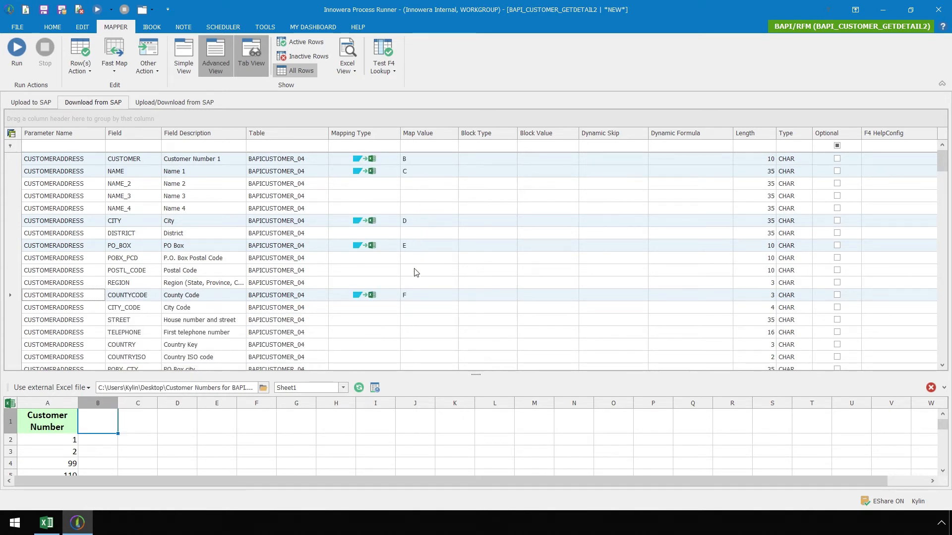
# - Map STREET from SAP To Excel and correct its target column to G
pyautogui.click(99, 321)
pyautogui.click(387, 320)
pyautogui.click(395, 320)
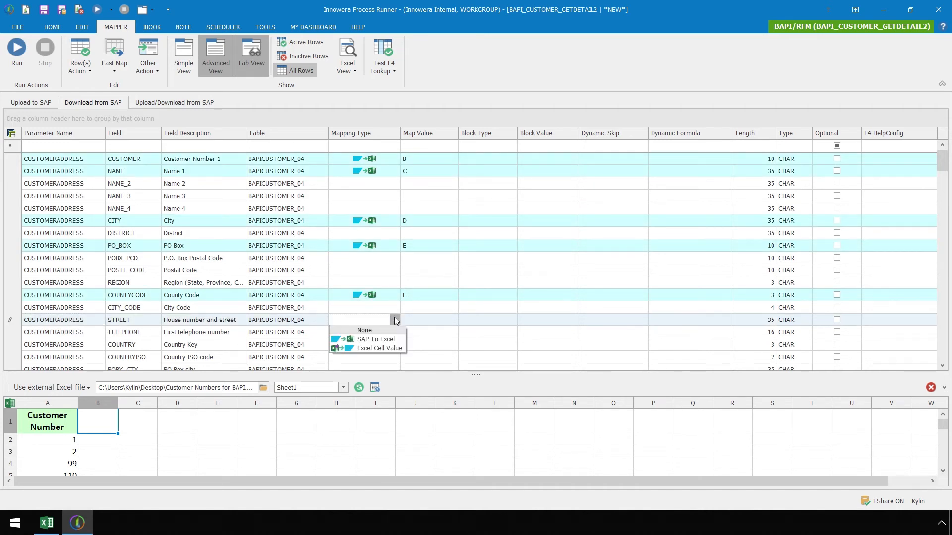
pyautogui.click(392, 339)
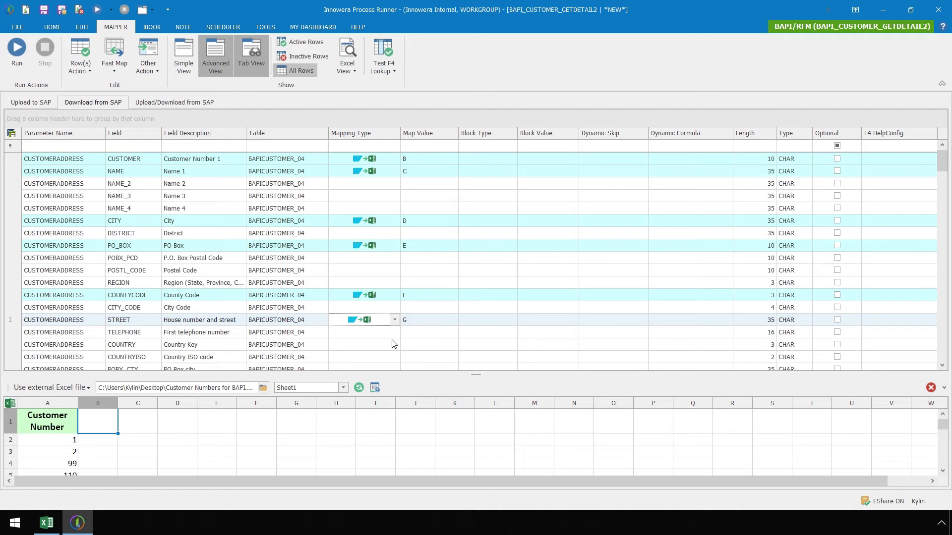
pyautogui.click(421, 320)
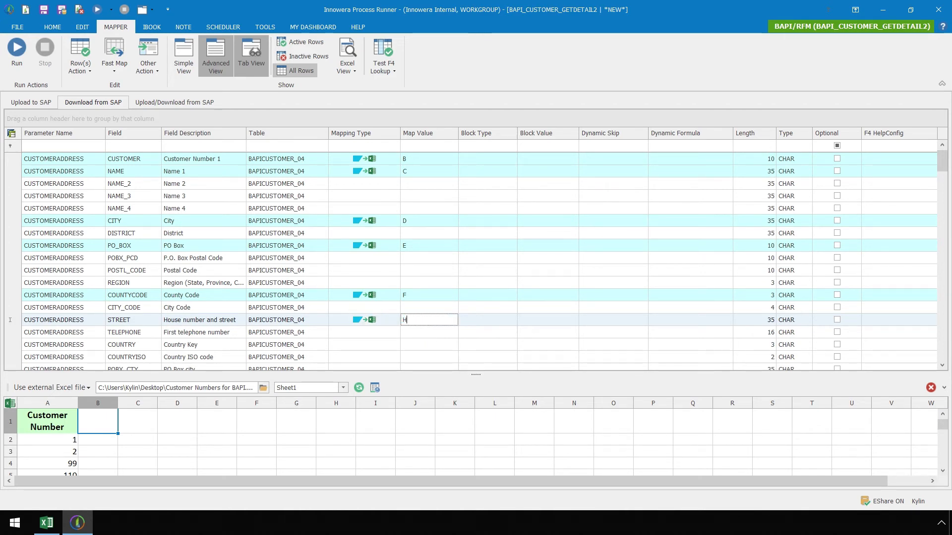
pyautogui.press('BackSpace')
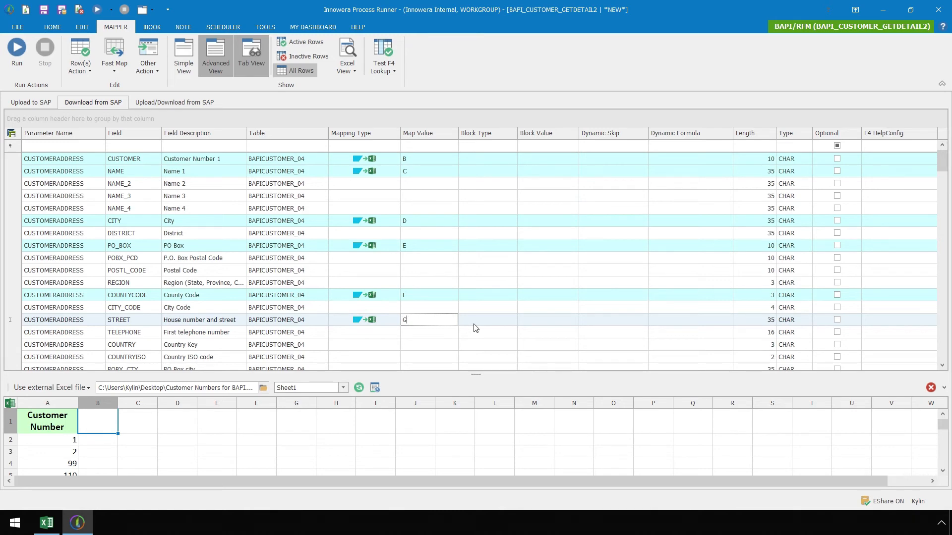
pyautogui.scroll(-4, 942, 187)
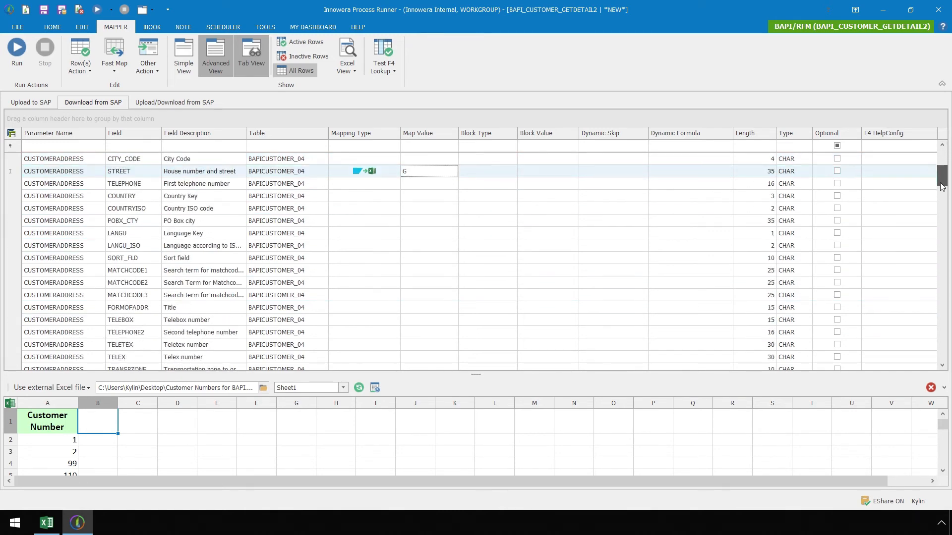
# - Select the ten RETURN rows, TYPE, ID, NUMBER, MESSAGE, LOG_NO, LOG_MSG_NO and MESSAGE_V1–V4
pyautogui.moveTo(942, 187); pyautogui.dragTo(949, 361)
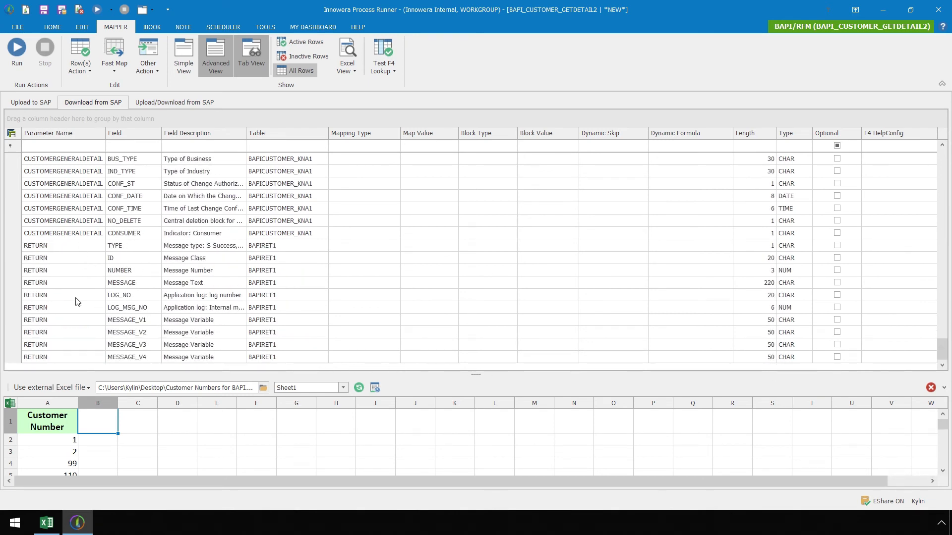
pyautogui.click(83, 248)
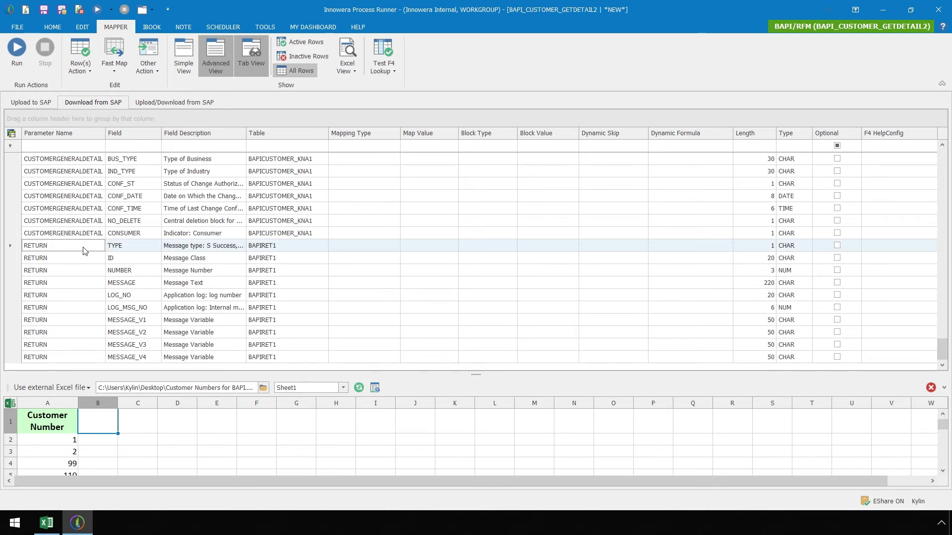
pyautogui.keyDown('ctrl'); pyautogui.click(85, 261); pyautogui.keyUp('ctrl')
pyautogui.keyDown('ctrl'); pyautogui.click(86, 272); pyautogui.keyUp('ctrl')
pyautogui.keyDown('ctrl'); pyautogui.click(87, 294); pyautogui.keyUp('ctrl')
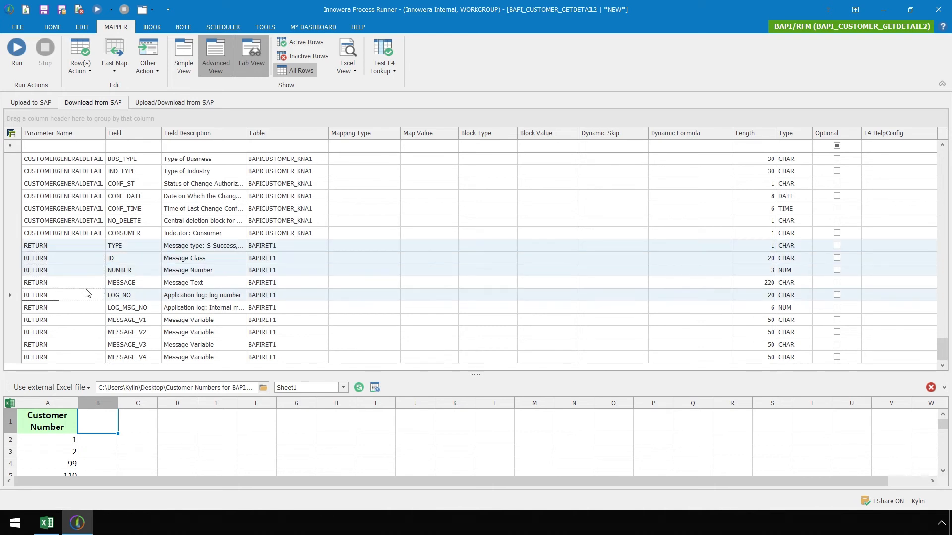
pyautogui.keyDown('ctrl'); pyautogui.click(87, 285); pyautogui.keyUp('ctrl')
pyautogui.keyDown('ctrl'); pyautogui.click(87, 307); pyautogui.keyUp('ctrl')
pyautogui.keyDown('ctrl'); pyautogui.click(87, 320); pyautogui.keyUp('ctrl')
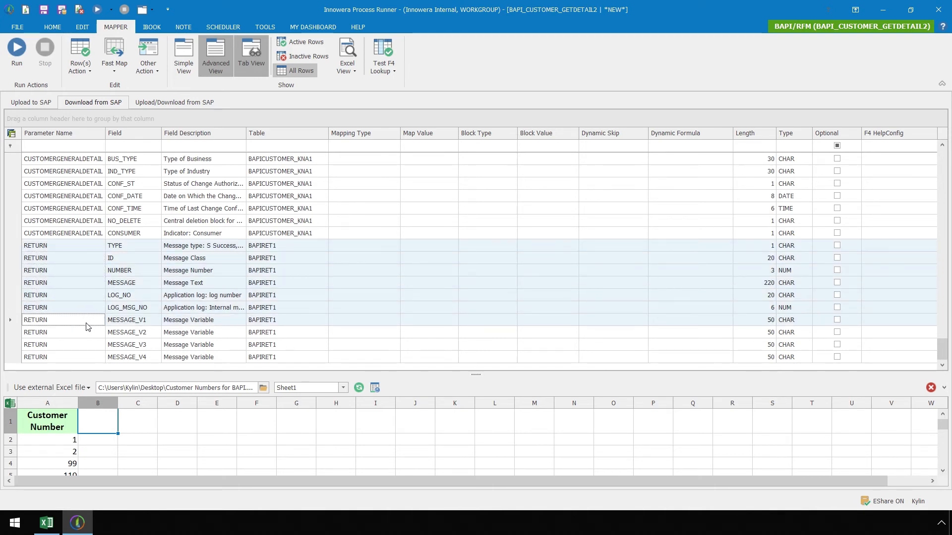
pyautogui.keyDown('ctrl'); pyautogui.click(88, 335); pyautogui.keyUp('ctrl')
pyautogui.keyDown('ctrl'); pyautogui.click(89, 346); pyautogui.keyUp('ctrl')
pyautogui.keyDown('ctrl'); pyautogui.click(90, 358); pyautogui.keyUp('ctrl')
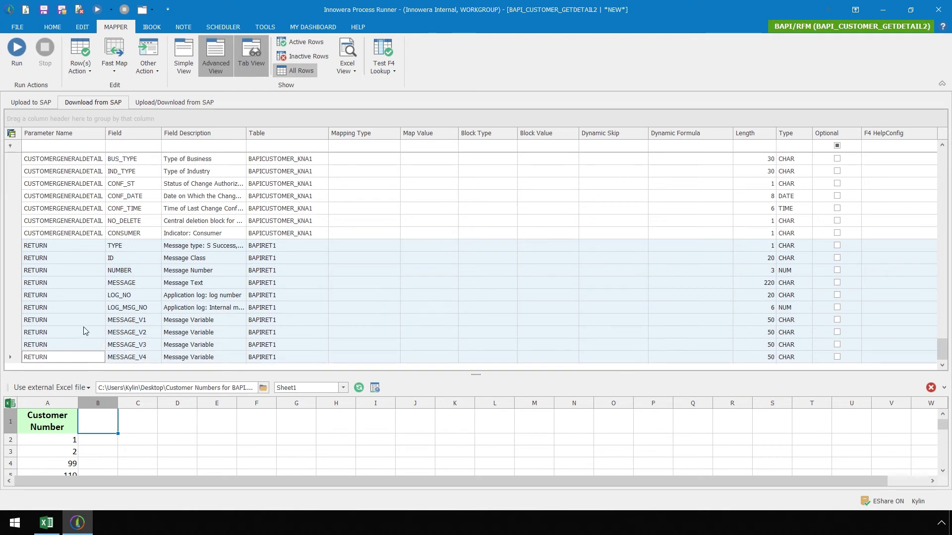
# - Fast Map the selected RETURN fields from SAP to Excel columns H through Q
pyautogui.rightClick(85, 322)
pyautogui.moveTo(97, 347)
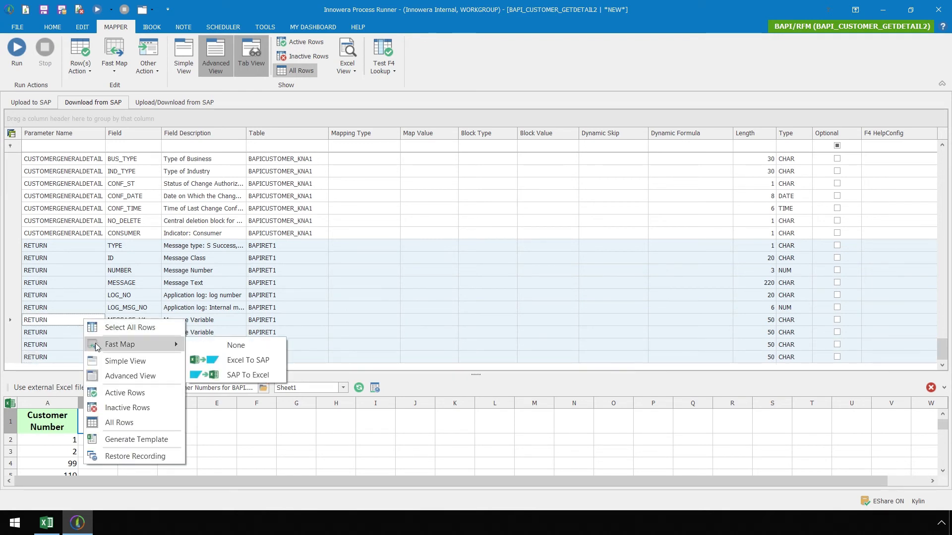
pyautogui.click(208, 374)
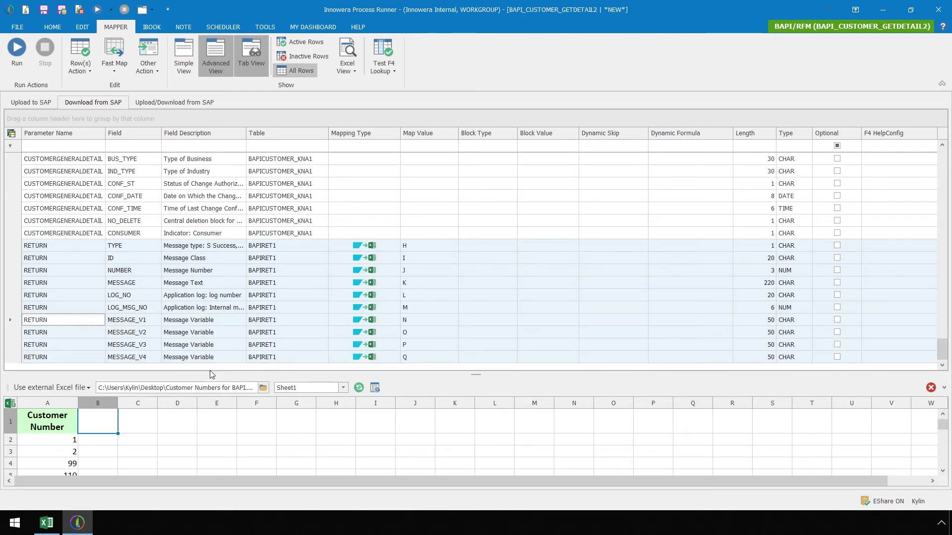
# - Set the CUSTOMER field's Mapping Type to None under Upload/Download from SAP, then show the HOME run settings
pyautogui.click(168, 102)
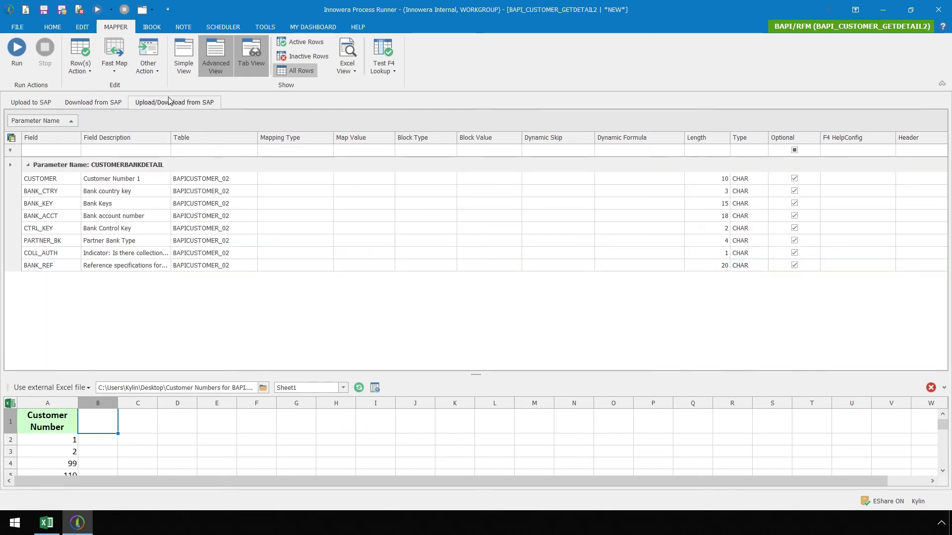
pyautogui.click(161, 179)
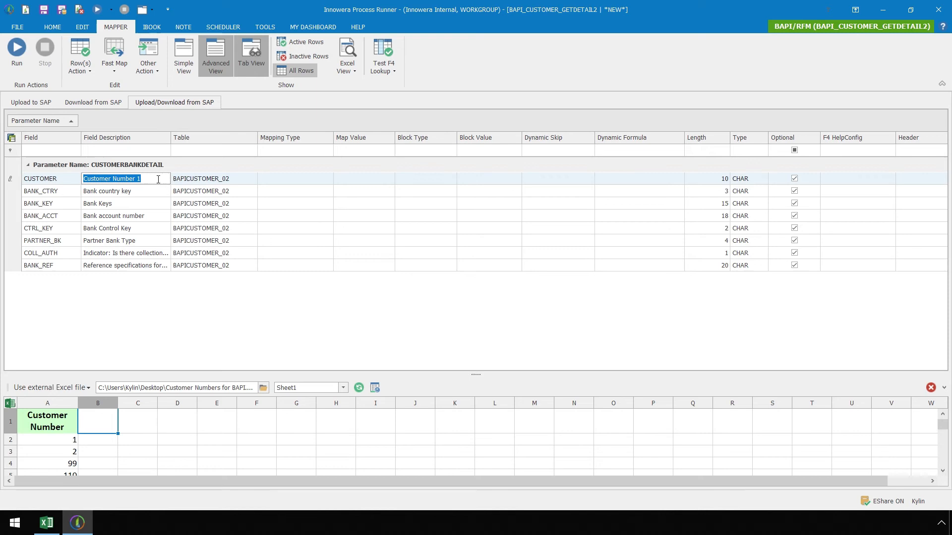
pyautogui.click(326, 180)
pyautogui.click(327, 179)
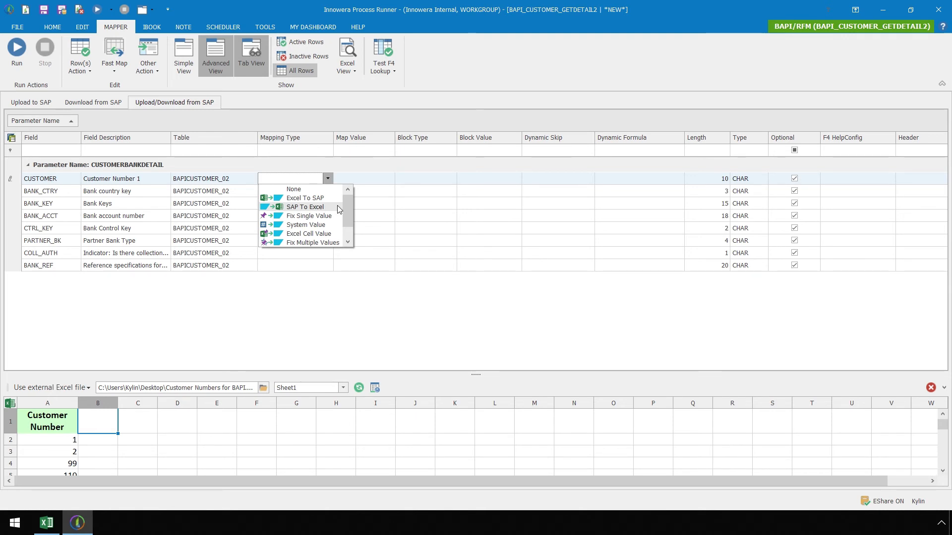
pyautogui.click(299, 191)
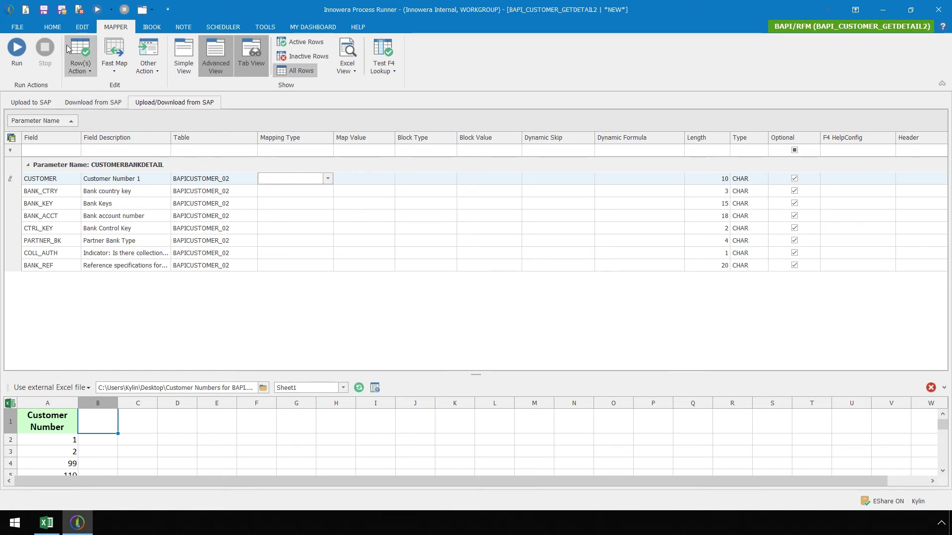
pyautogui.click(52, 28)
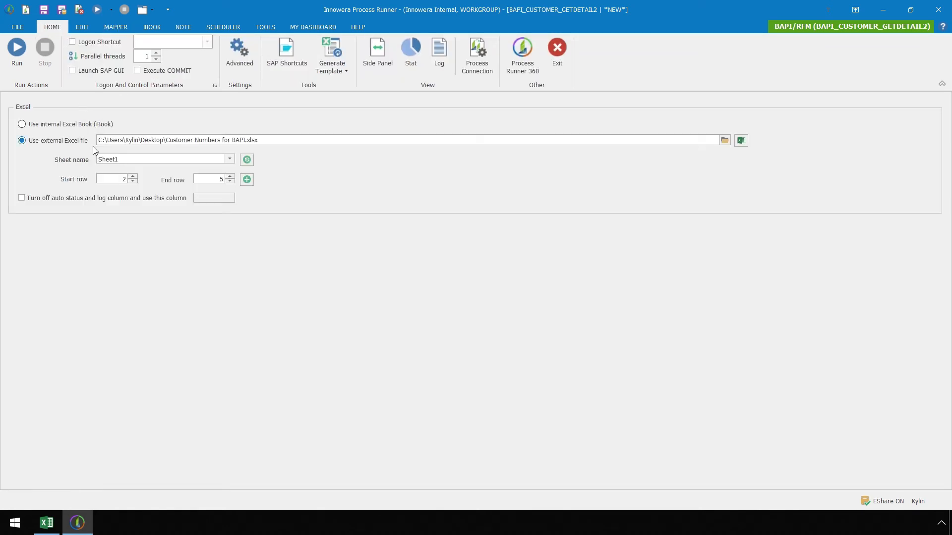
# - Change the end row to 38 and start the run
pyautogui.doubleClick(221, 182)
pyautogui.write('38')
pyautogui.click(20, 65)
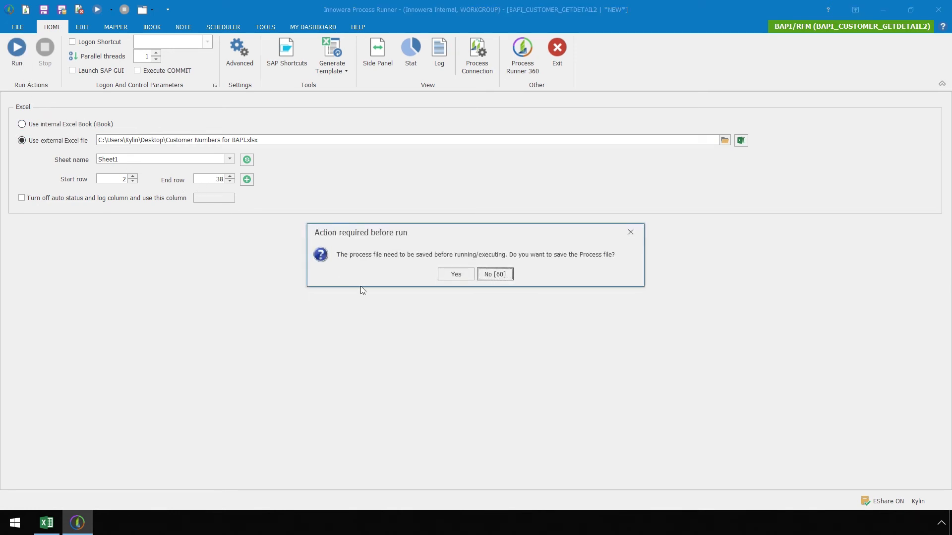
# - Save the process locally as BAPI_CUSTOMER_GETDETAIL2_11062018114614614.iff in the ProcessFiles folder
pyautogui.click(449, 276)
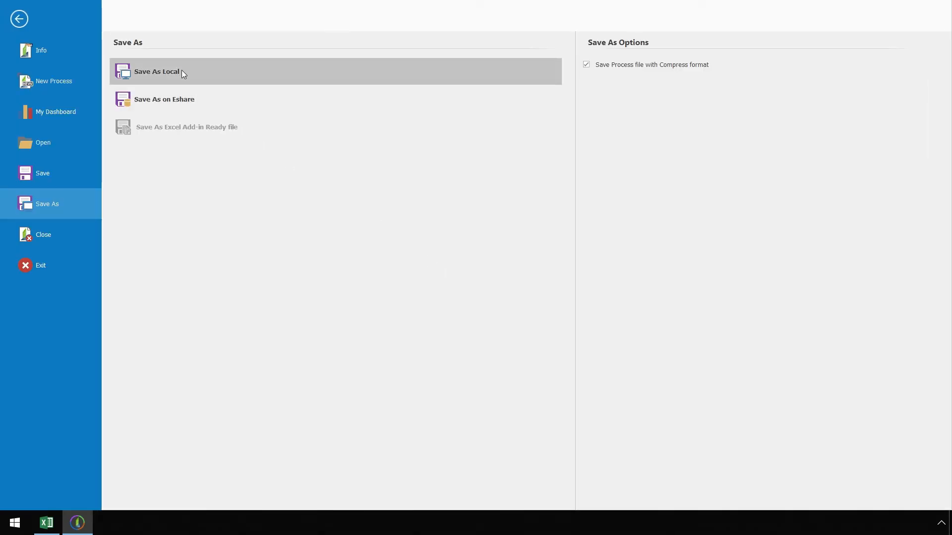
pyautogui.click(181, 72)
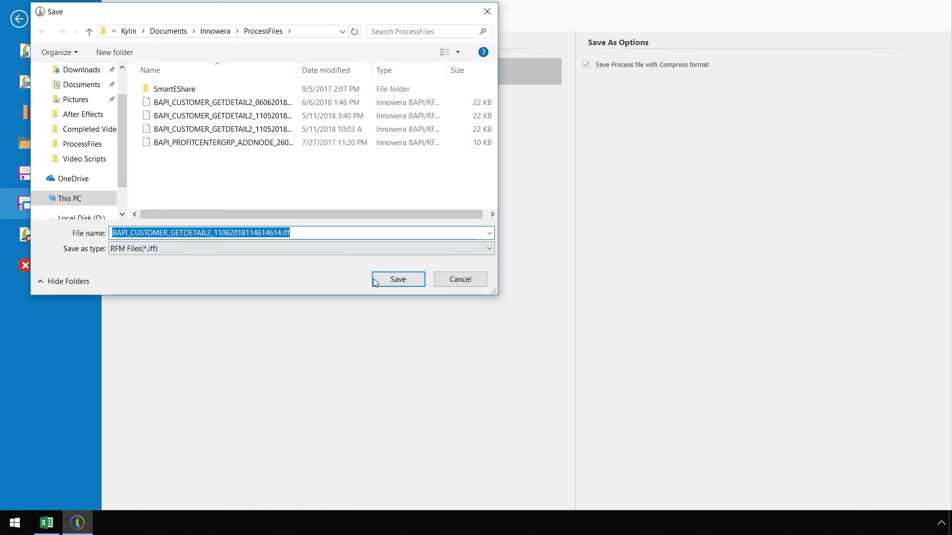
pyautogui.click(375, 280)
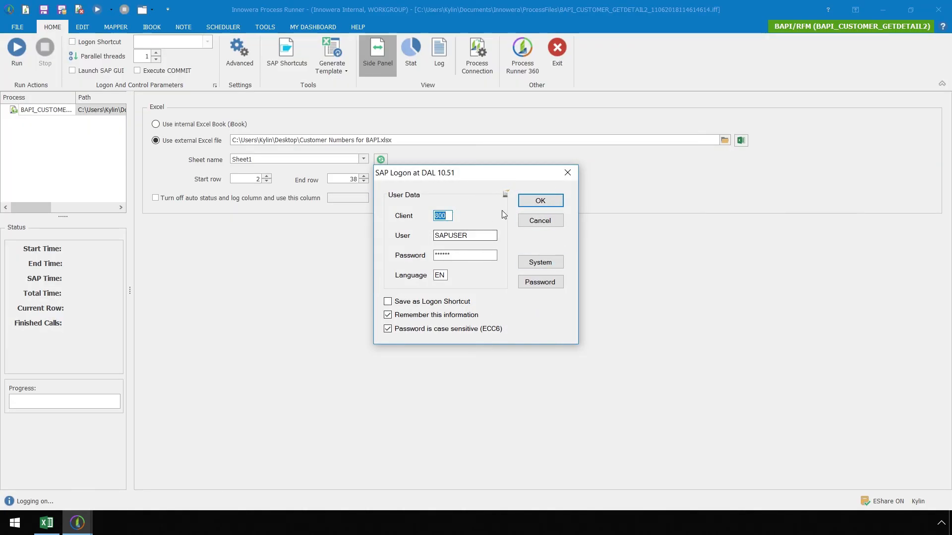
# - Accept the SAP logon to execute the run
pyautogui.click(526, 205)
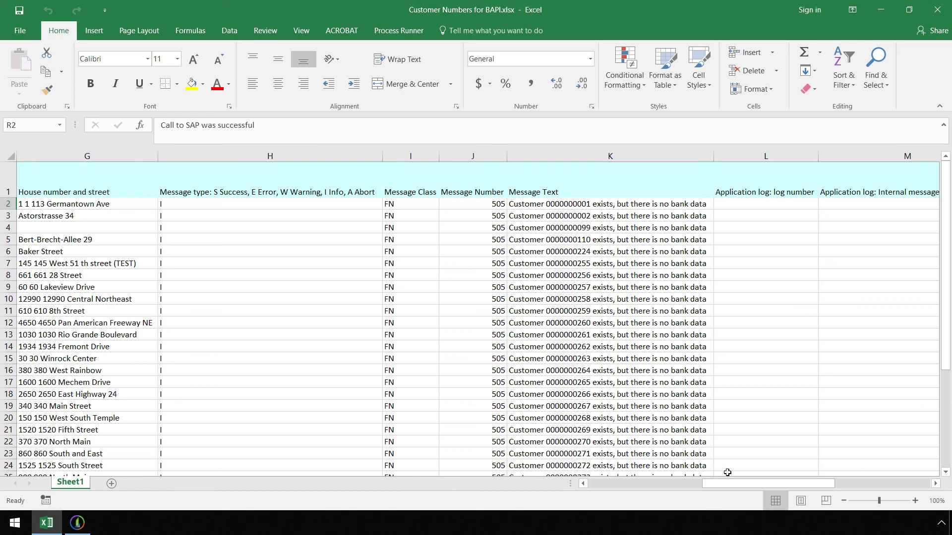
# - Check column R reports 'Call to SAP was successful' for every row, then return to Process Runner's HELP tab
pyautogui.moveTo(731, 483); pyautogui.dragTo(805, 501)
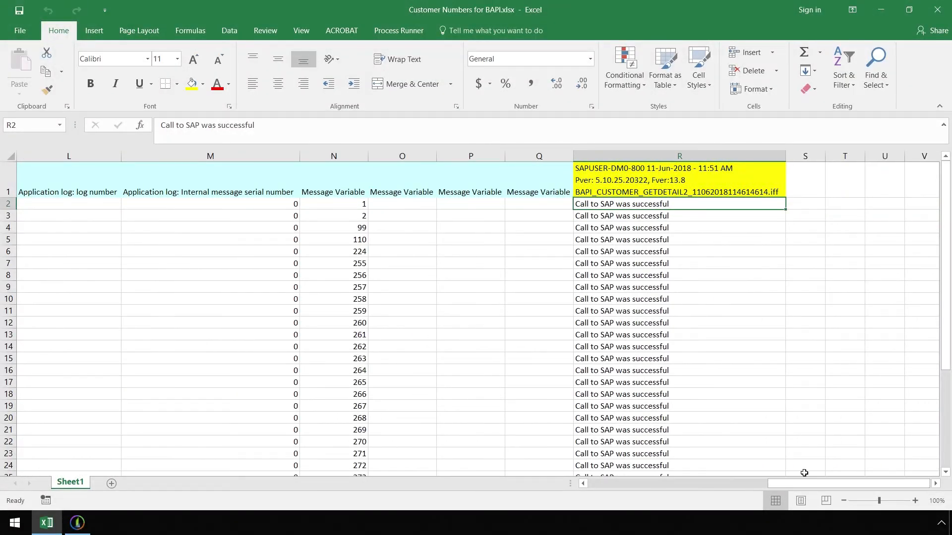
pyautogui.click(655, 154)
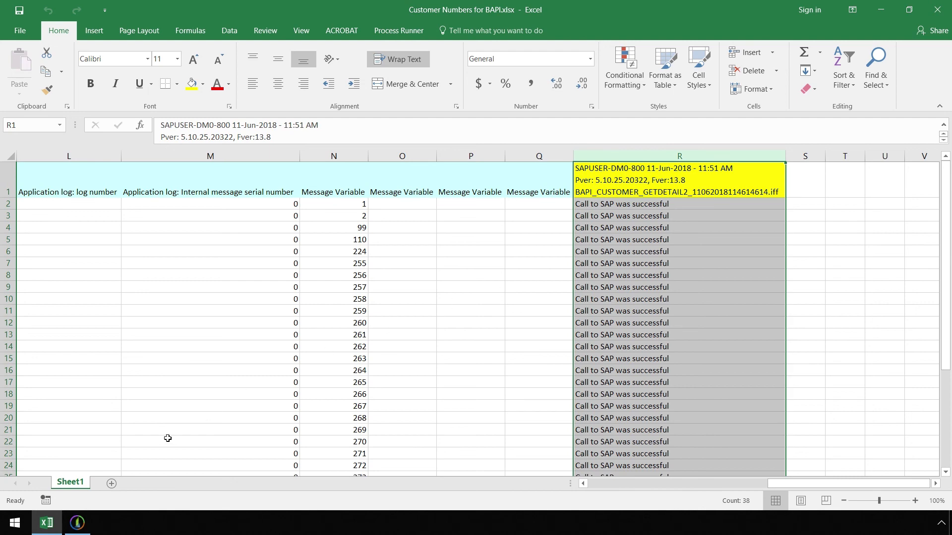
pyautogui.click(77, 523)
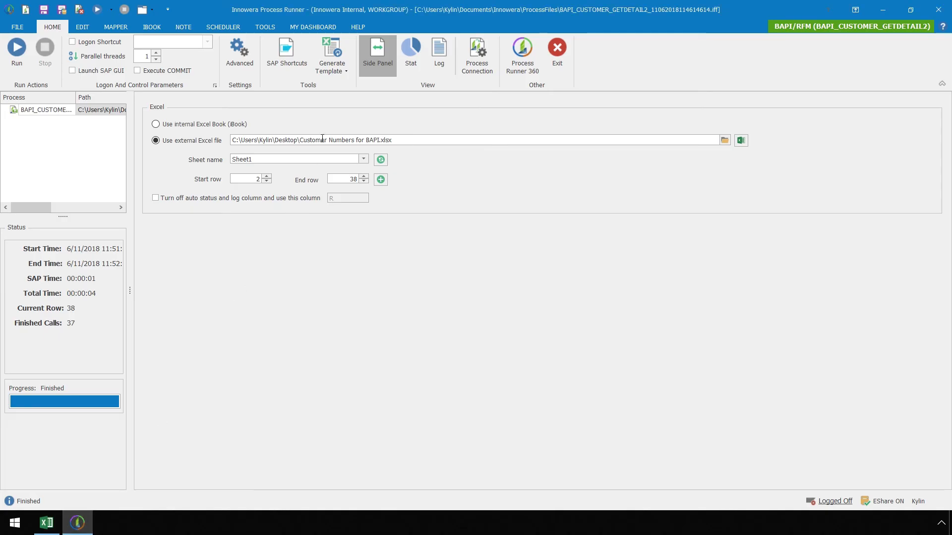
pyautogui.click(357, 28)
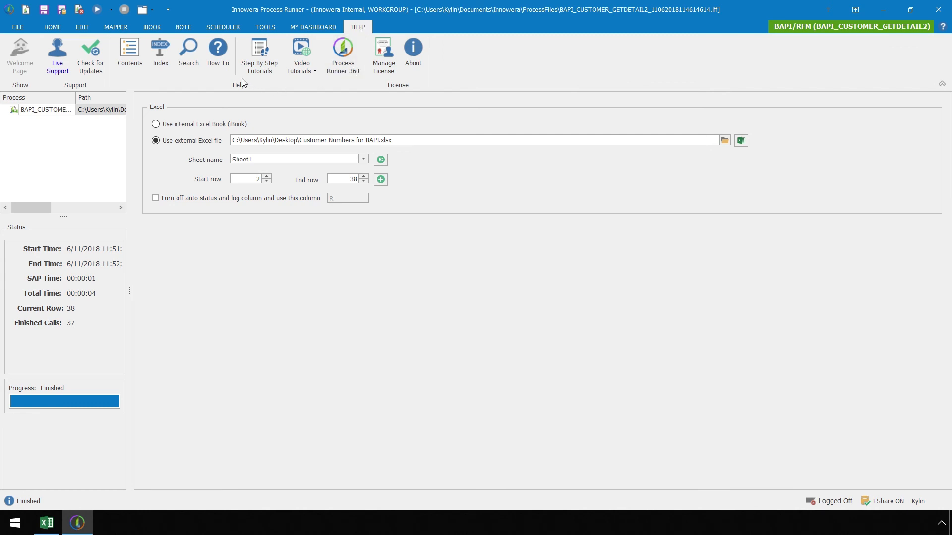